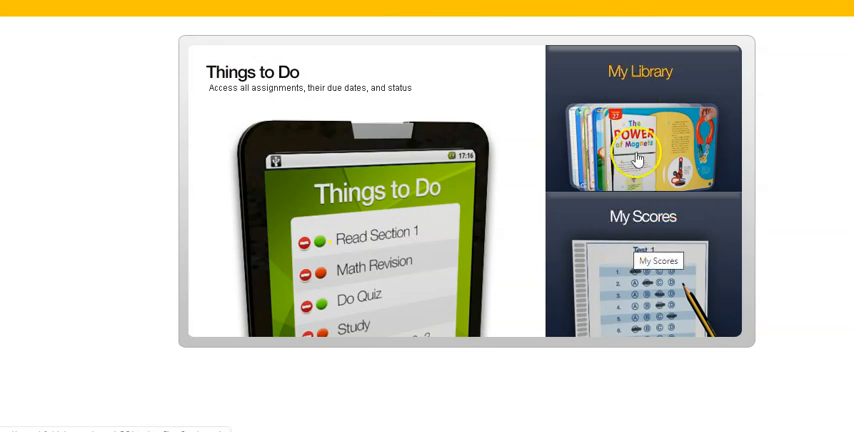
- Go to My Library to reach the ScienceFusion Grade 7 student gateway
left_click(661, 128)
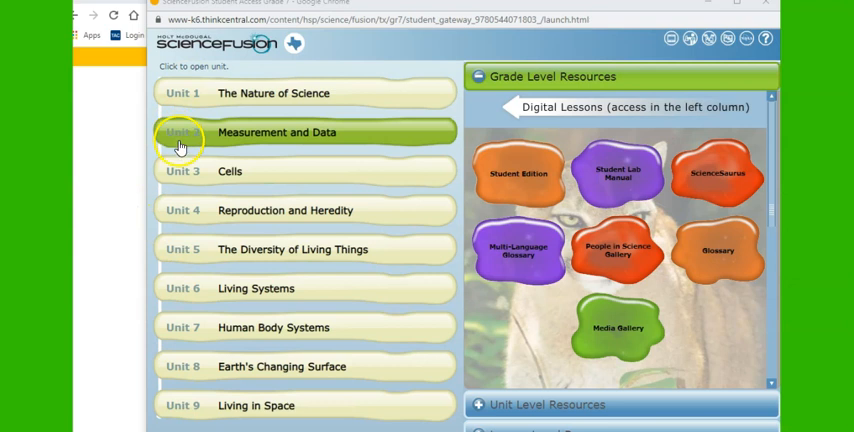
- Expand Unit 7 Human Body Systems in the unit list
left_click(200, 330)
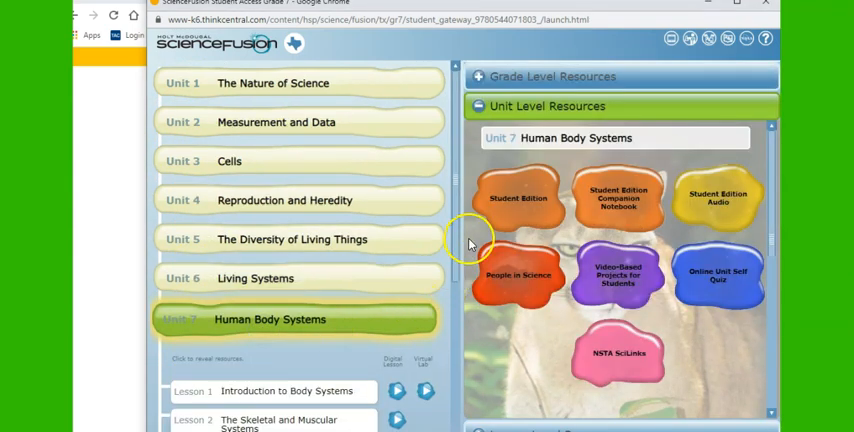
scroll(468, 243, "down", 2)
scroll(462, 243, "down", 2)
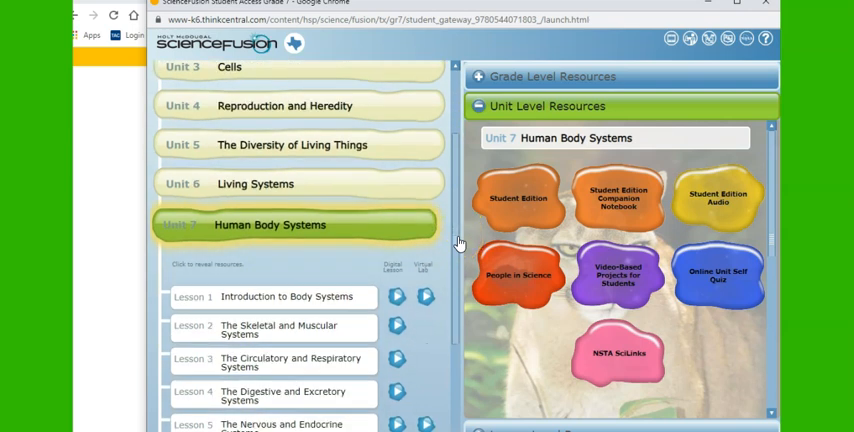
scroll(460, 243, "down", 2)
scroll(460, 243, "down", 2)
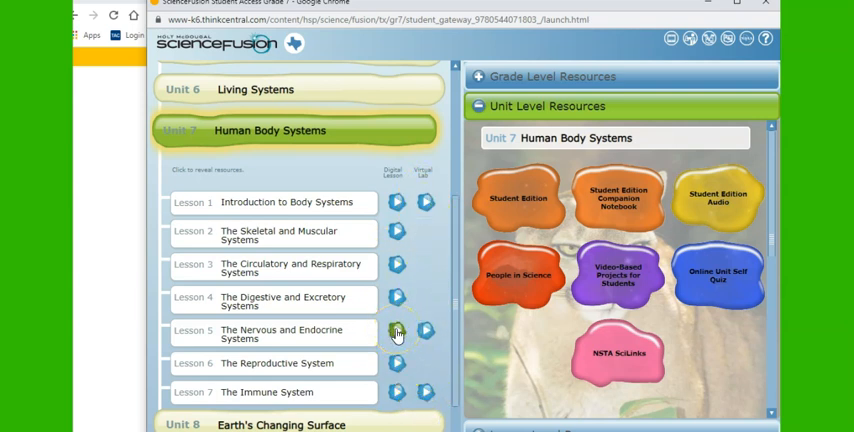
- Launch the Lesson 5 Nervous and Endocrine Systems digital lesson and start playback
left_click(397, 331)
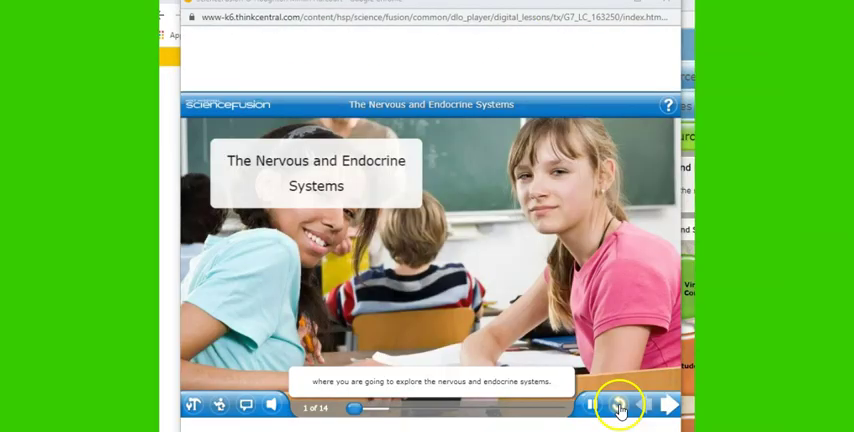
left_click(533, 404)
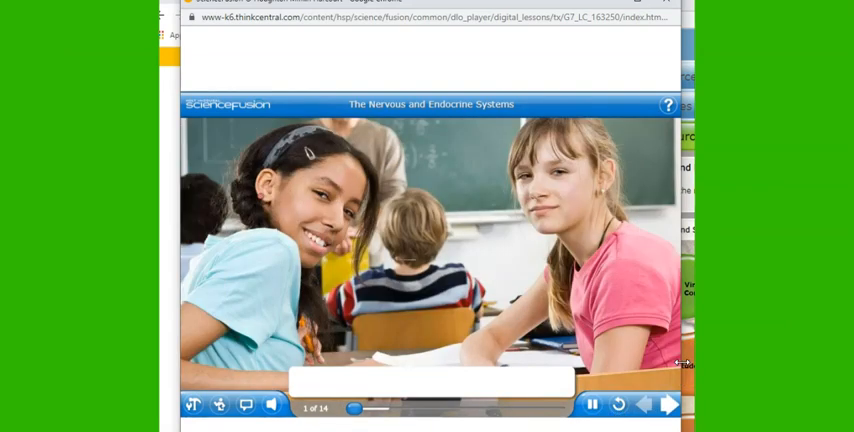
- Lower the lesson volume with the speaker slider and let slide 1 play
left_click(273, 403)
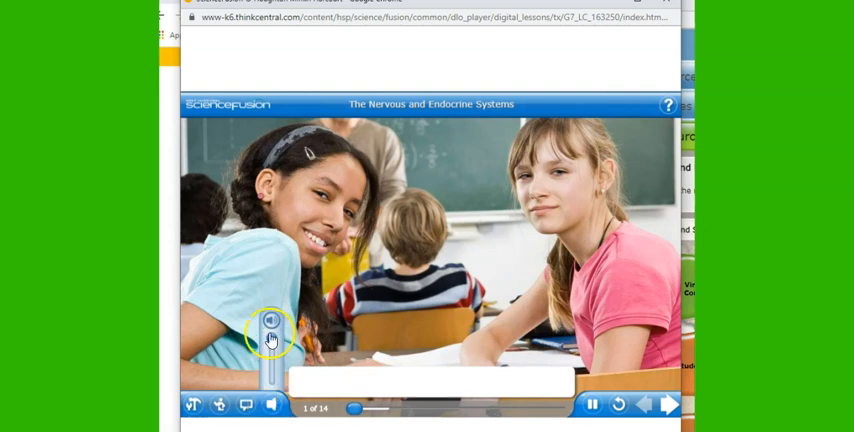
left_click_drag(270, 345, 269, 366)
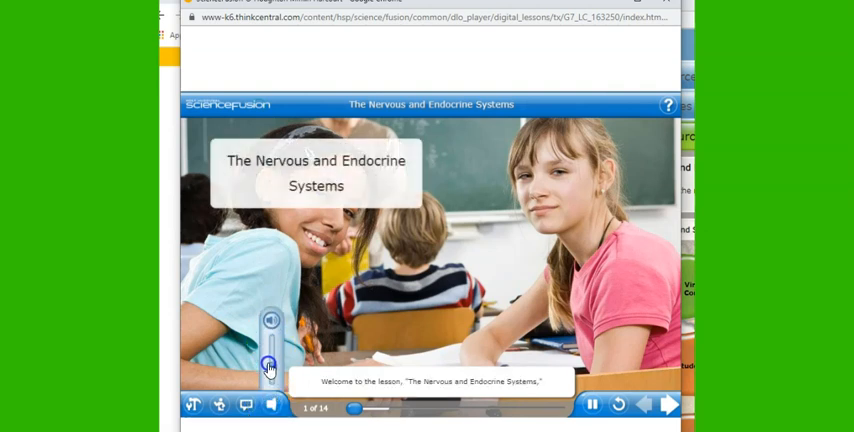
left_click(272, 404)
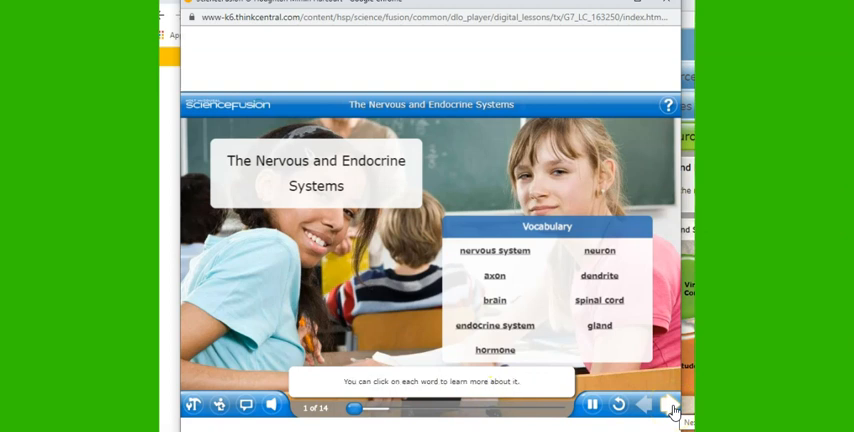
- Replay the lesson from the start, then advance to slide 3 of 14, the nervous system diagram
left_click(673, 408)
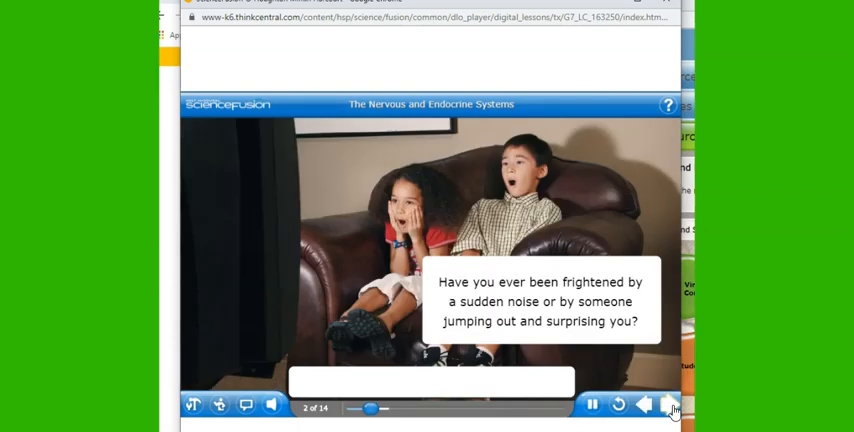
left_click(648, 406)
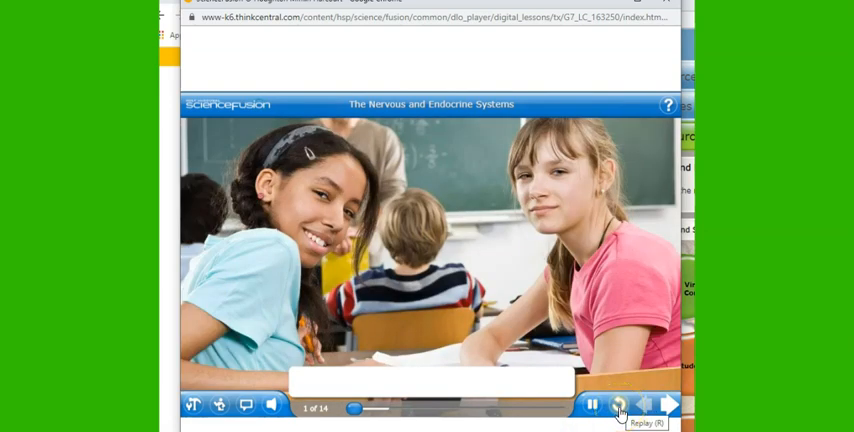
left_click(619, 408)
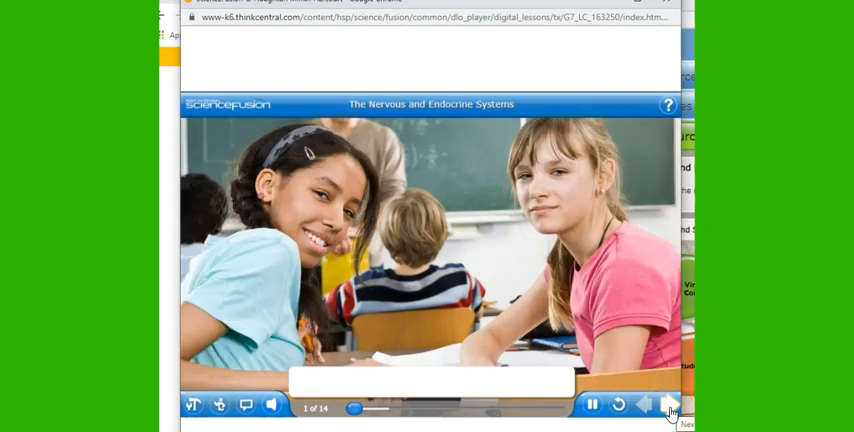
left_click(671, 408)
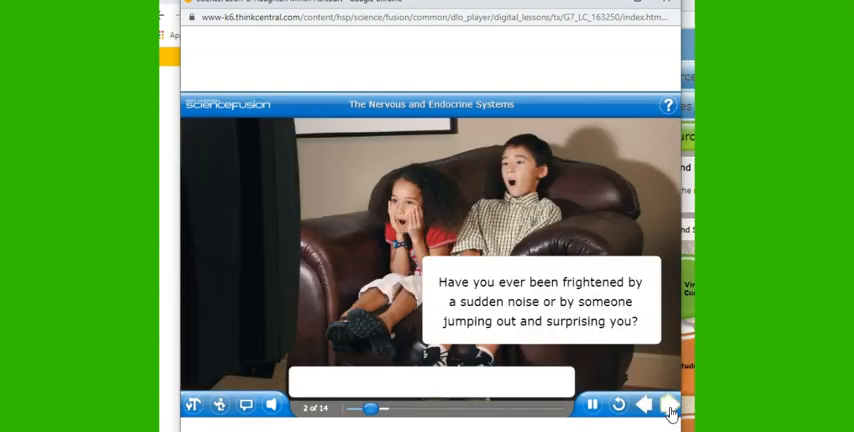
left_click(671, 408)
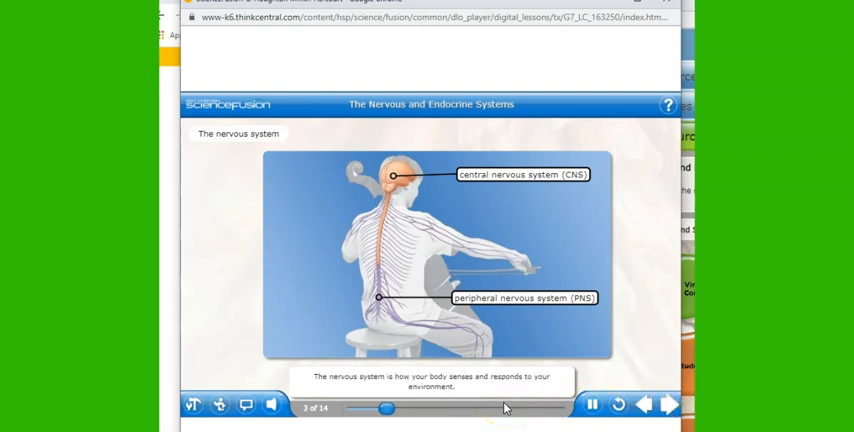
- Play the CNS and PNS label explanations on the diagram, leaving the PNS caption paused
left_click(591, 405)
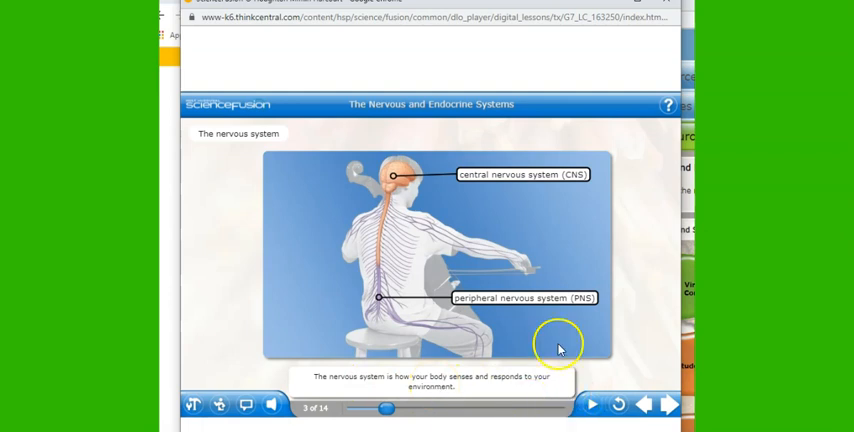
left_click(524, 178)
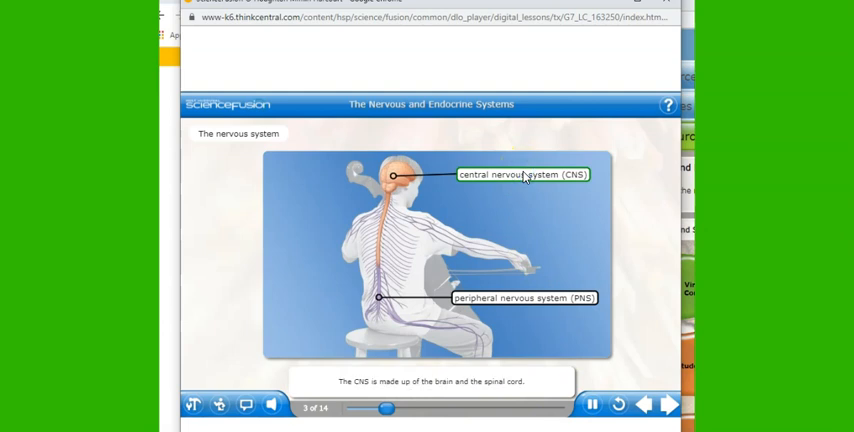
left_click(591, 405)
left_click(520, 298)
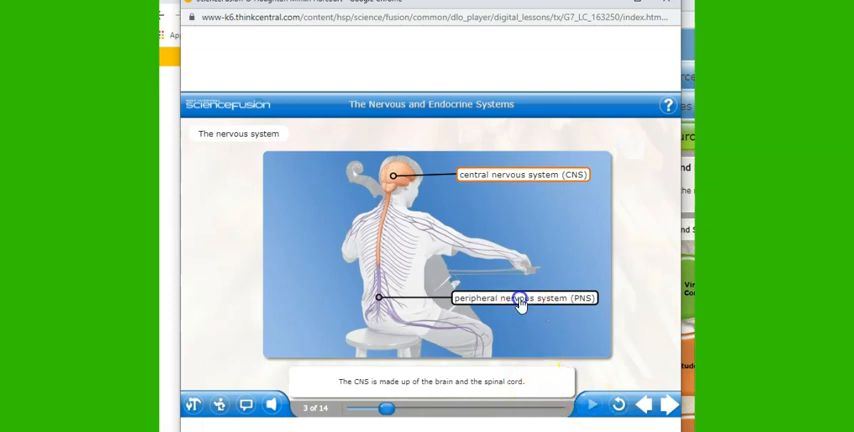
left_click(591, 405)
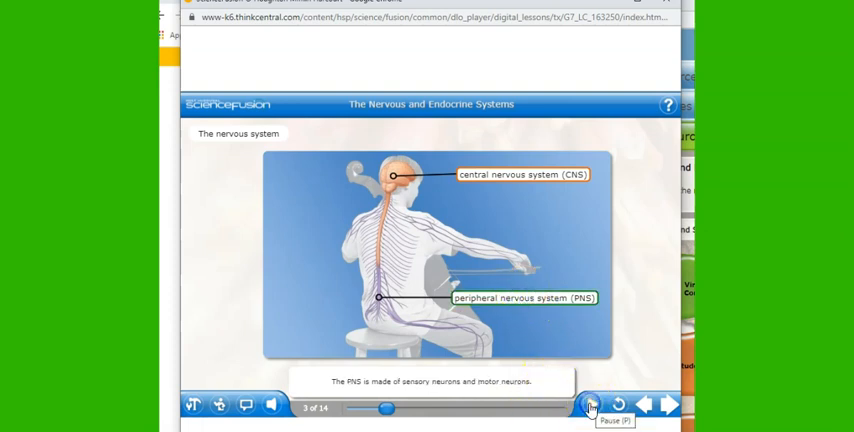
left_click(591, 405)
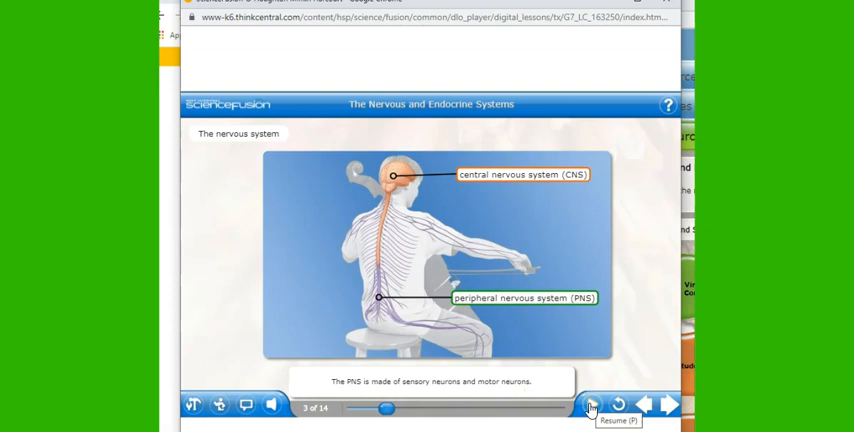